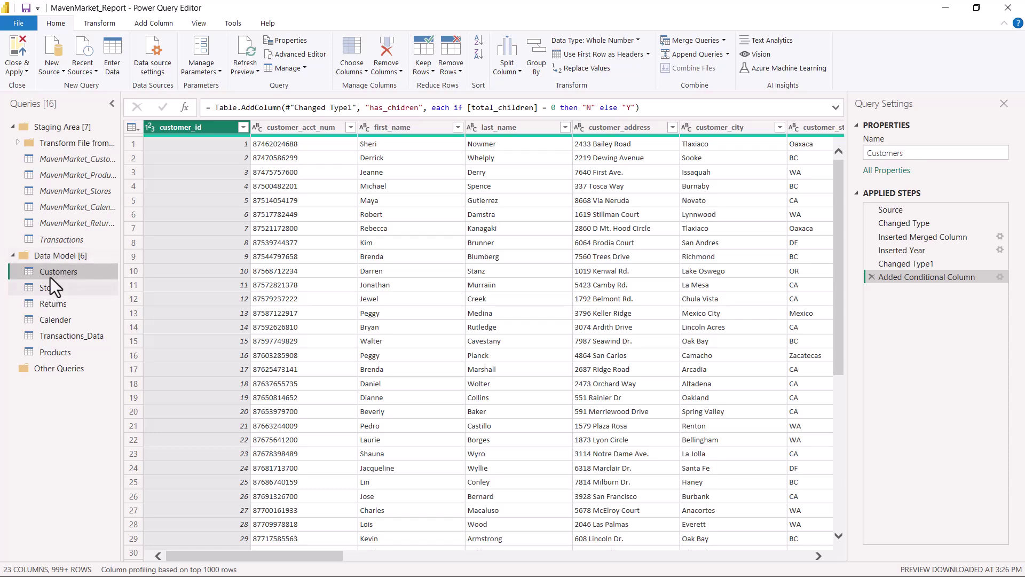
Browse the Products, Stores, Calender and Transactions_Data queries, then return to Customers
click(49, 355)
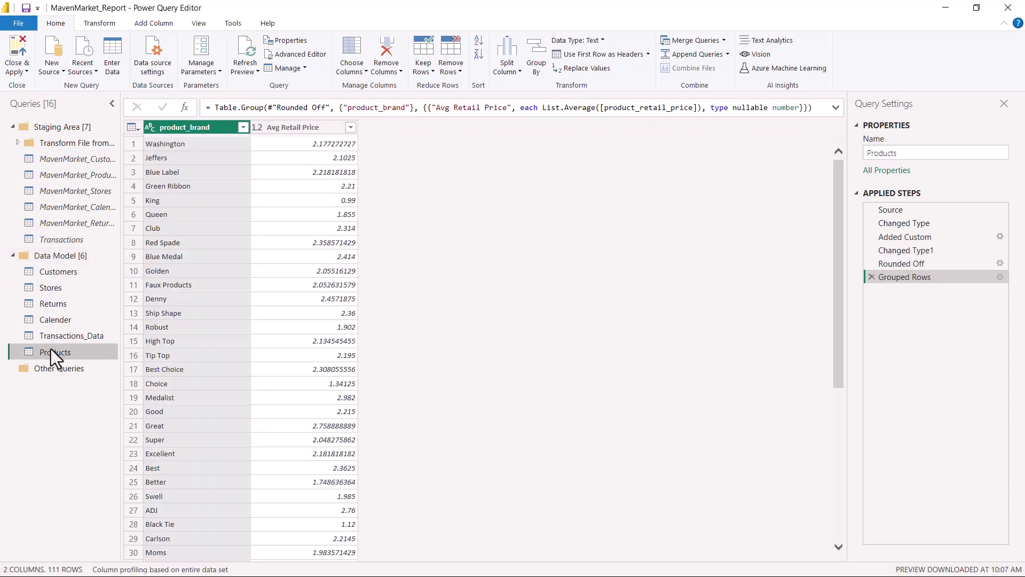
click(49, 288)
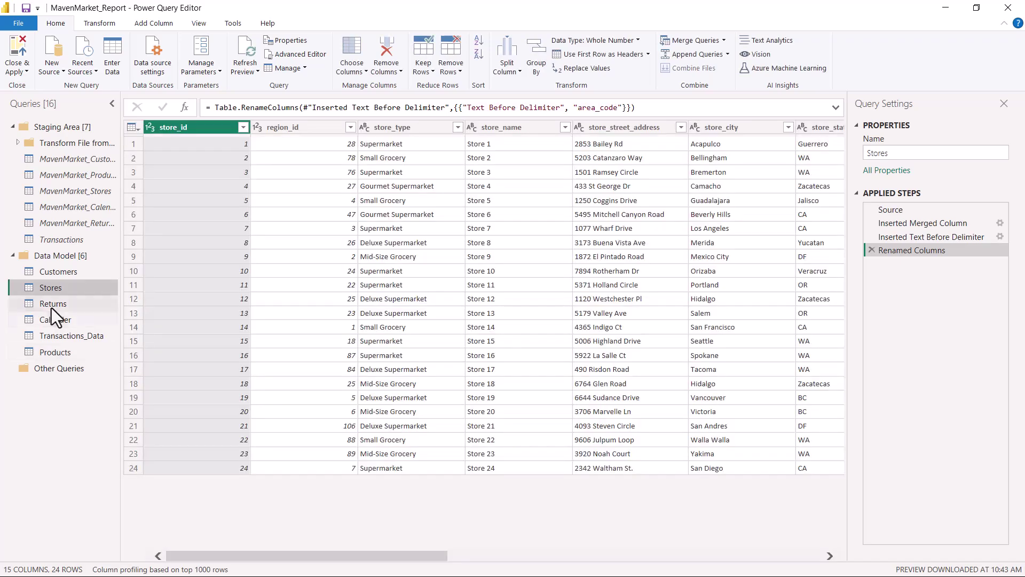
click(52, 316)
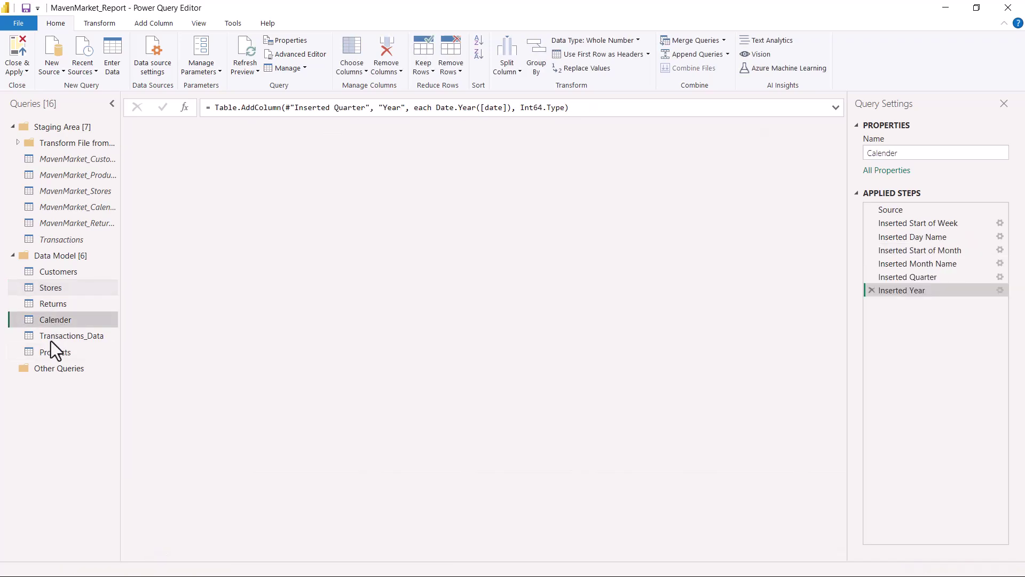
click(51, 341)
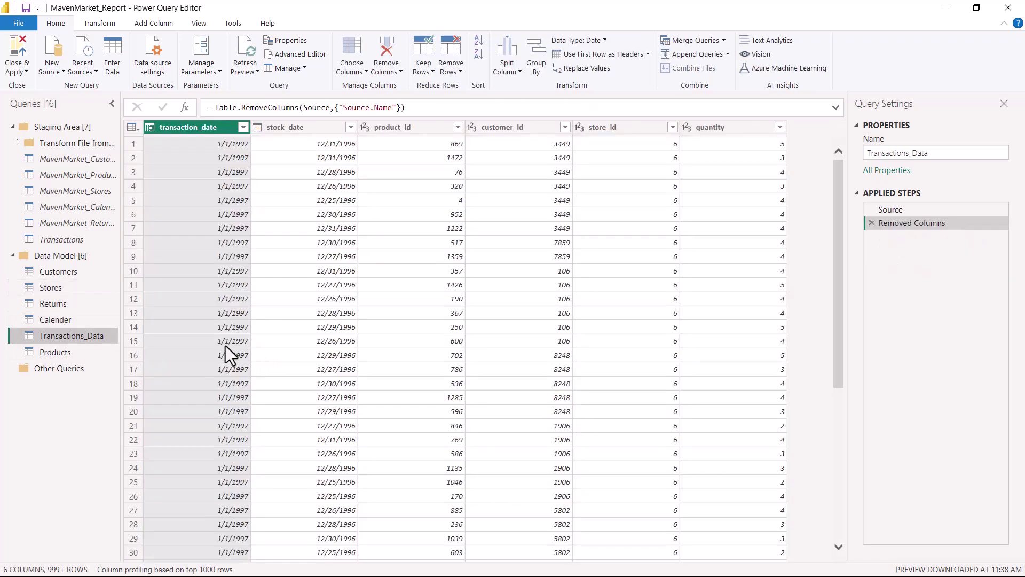
click(52, 276)
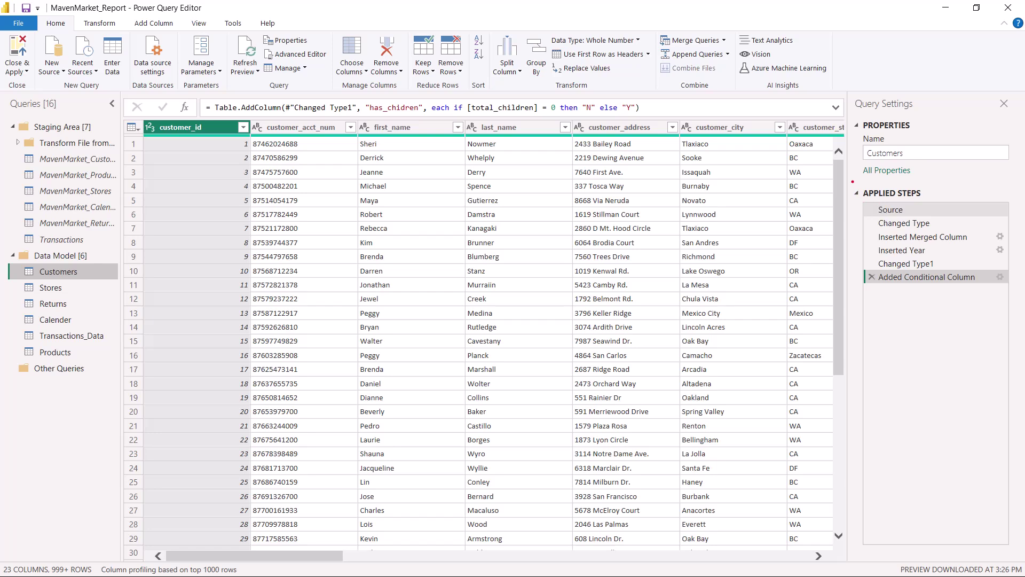
Review the Customers M script in the Advanced Editor, highlighting the Source steps and Added Conditional Column
drag(852, 182, 852, 182)
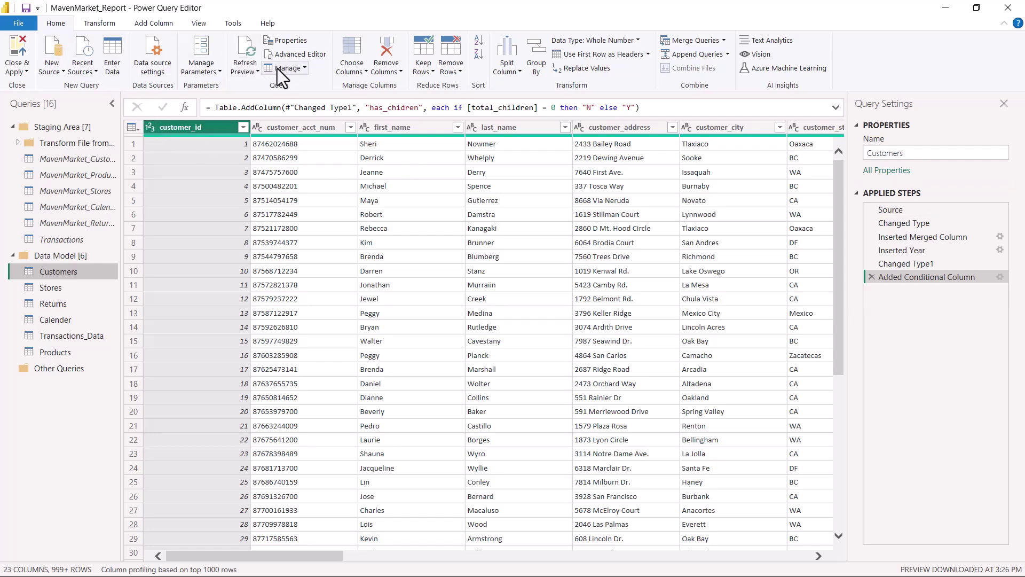
drag(216, 29, 340, 93)
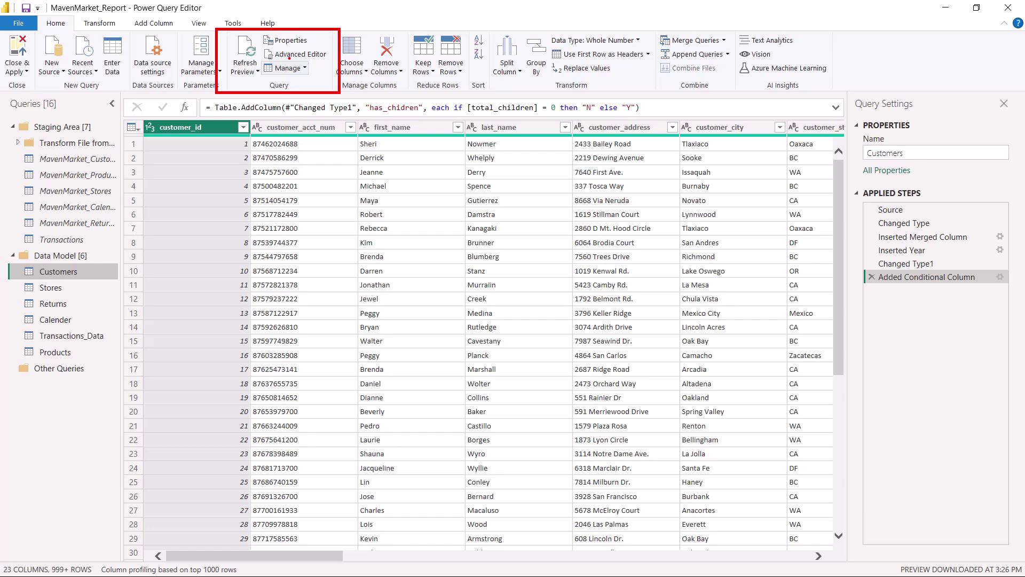
key(Escape)
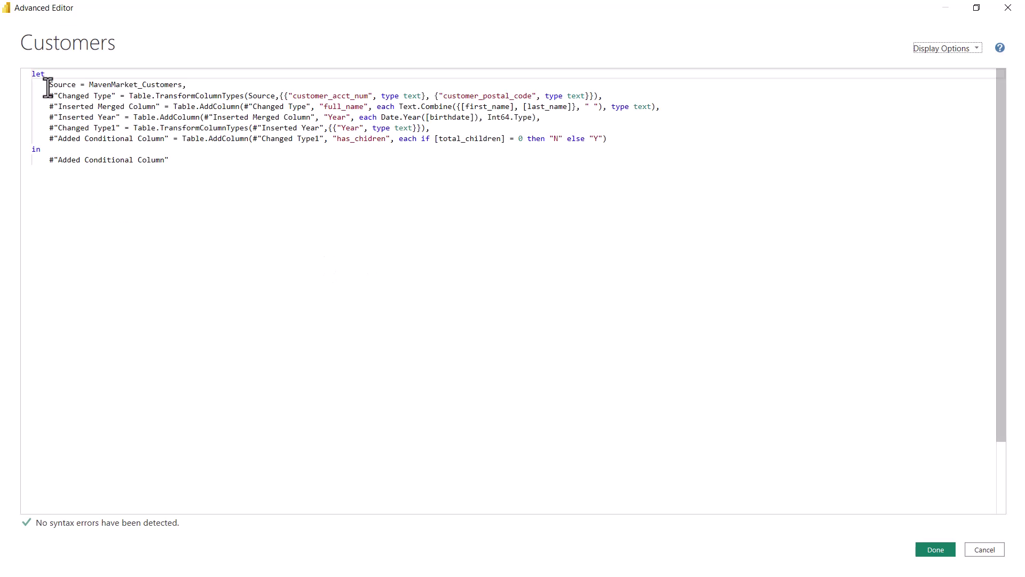
mouse_move(48, 84)
mouse_down()
mouse_move(118, 128)
mouse_move(612, 150)
mouse_up()
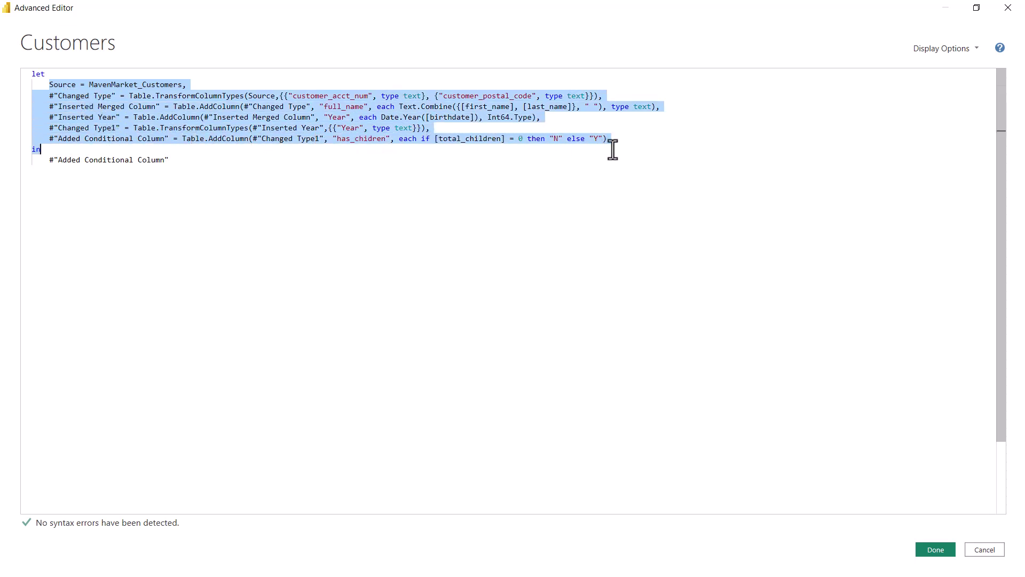
click(612, 150)
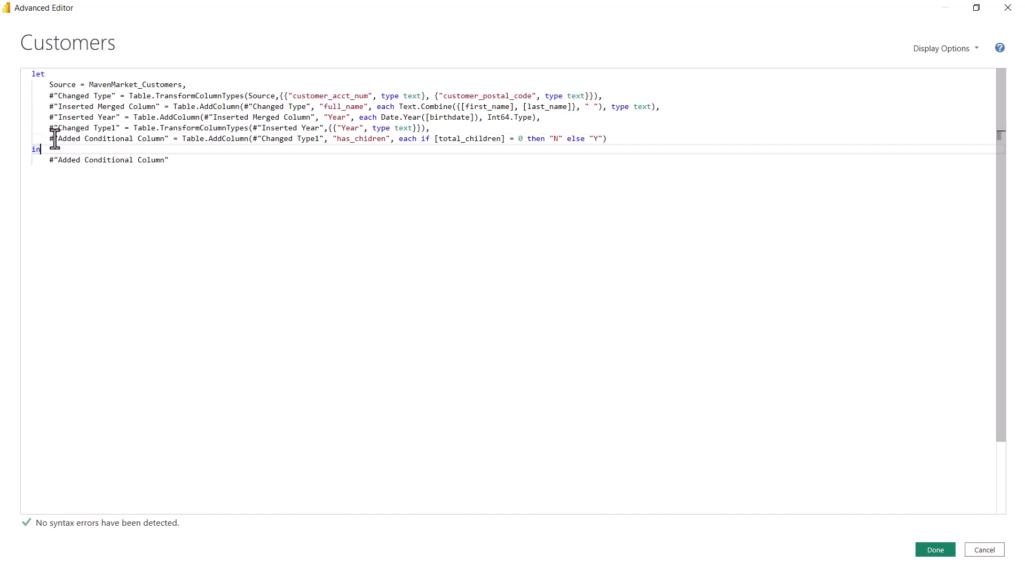
drag(55, 140, 161, 143)
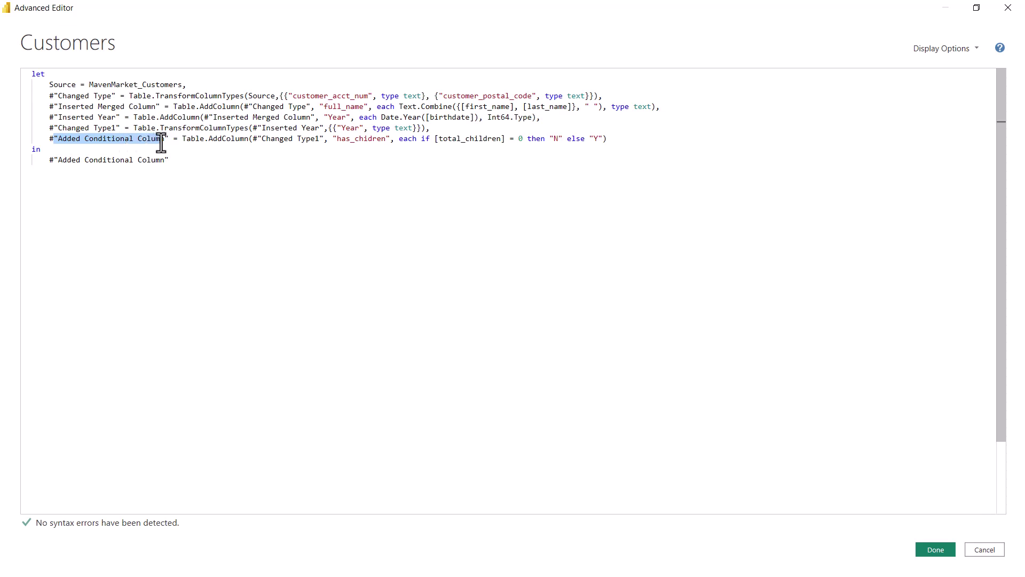
click(107, 142)
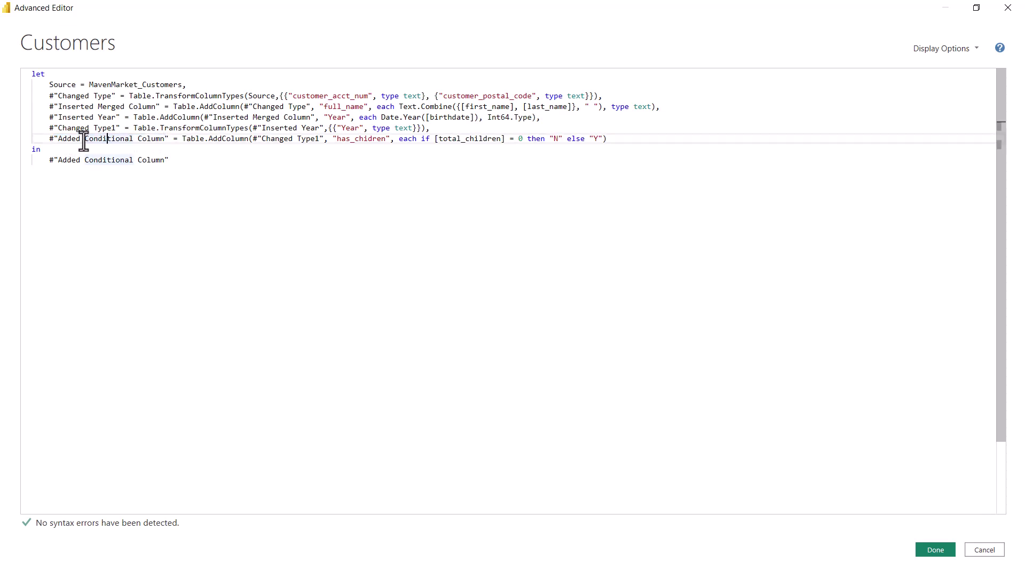
mouse_move(201, 139)
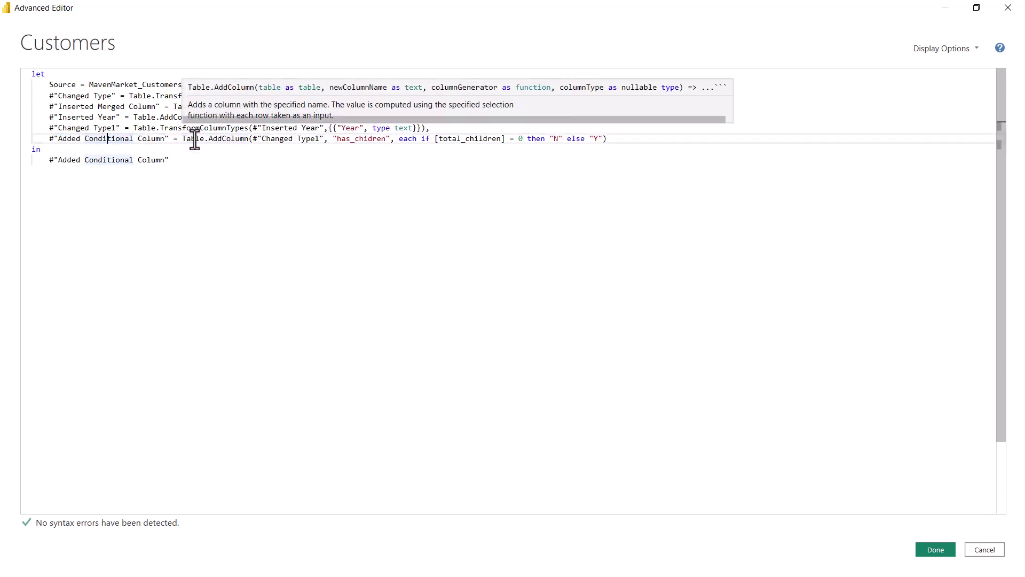
Highlight the Table.AddColumn and Table.TransformColumnTypes expressions, then close the script without changes
drag(183, 141, 613, 143)
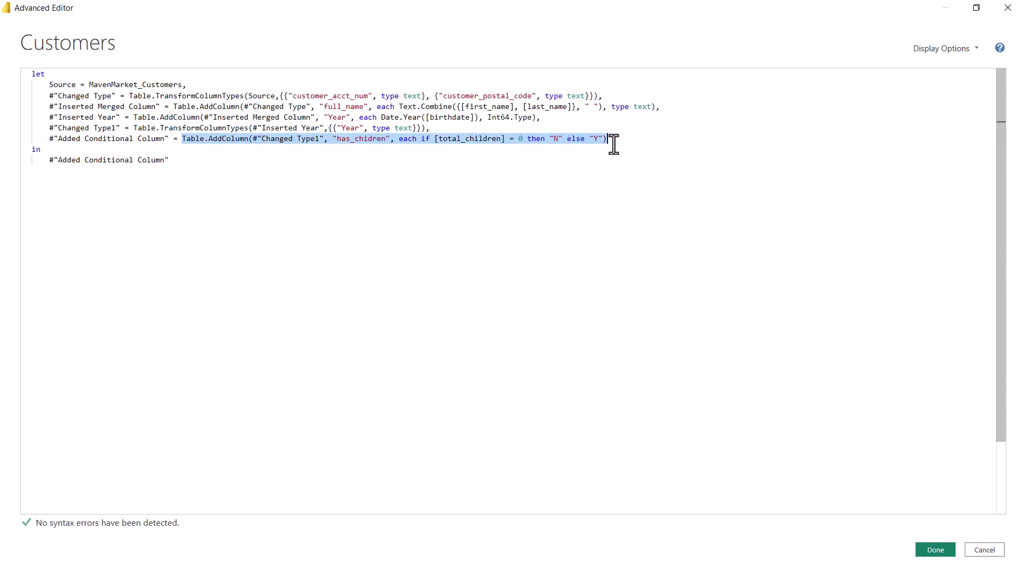
click(323, 163)
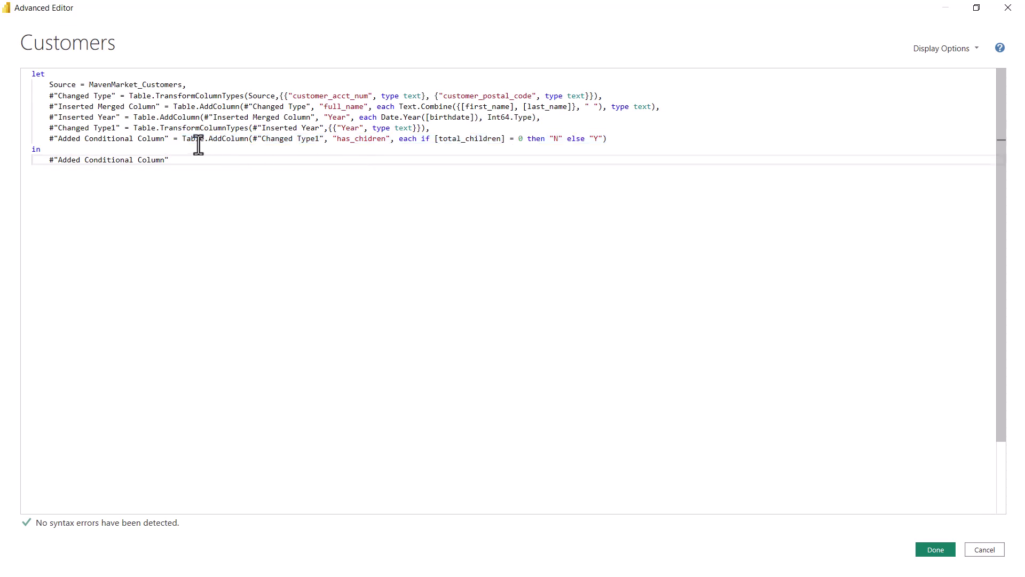
drag(183, 139, 248, 142)
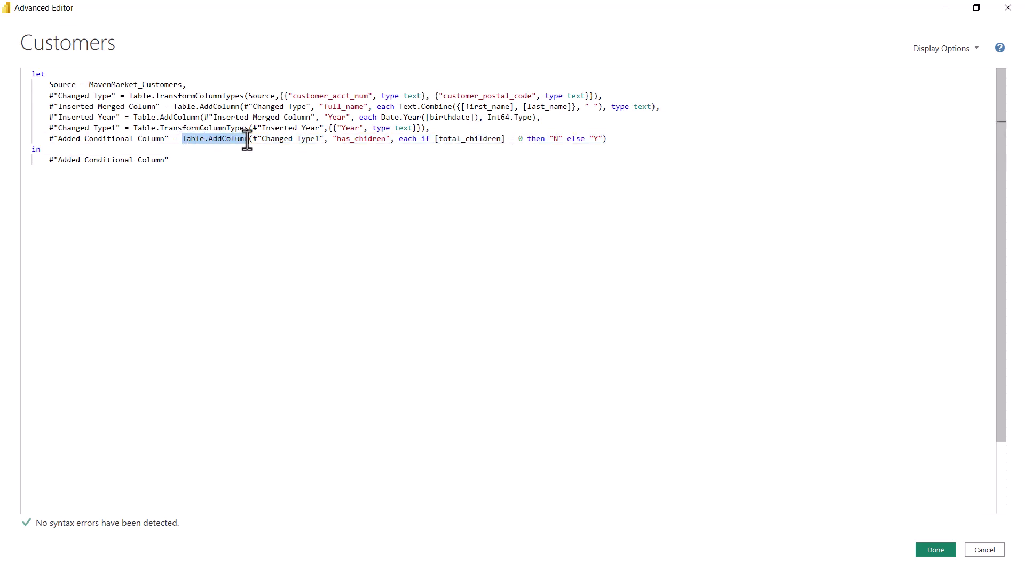
click(207, 143)
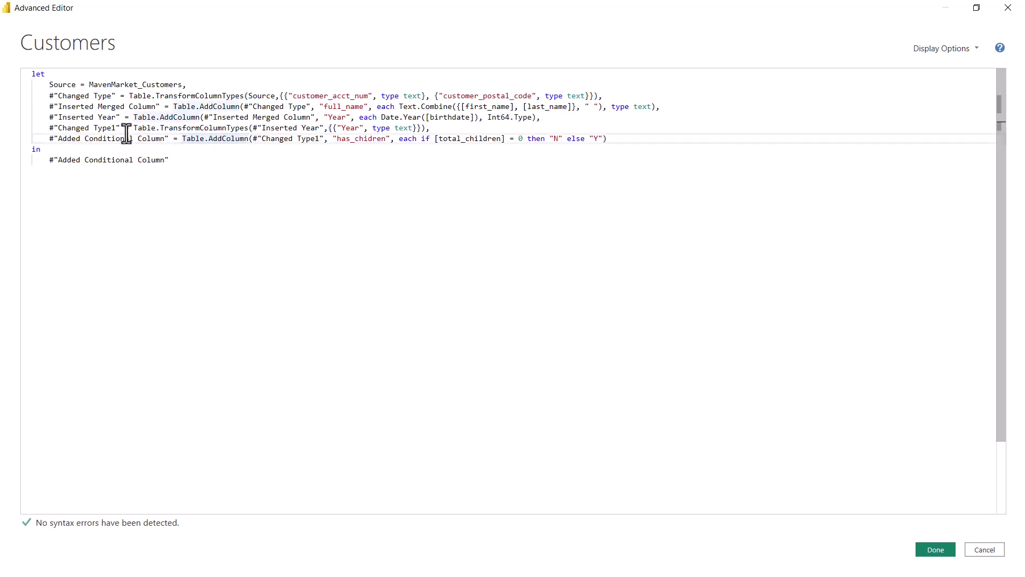
drag(131, 129, 249, 129)
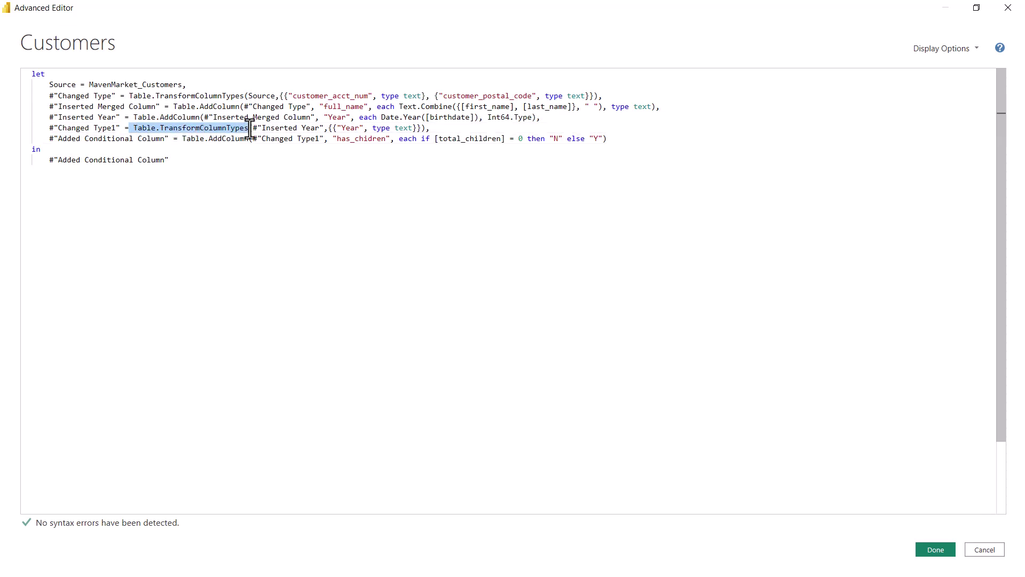
mouse_move(191, 128)
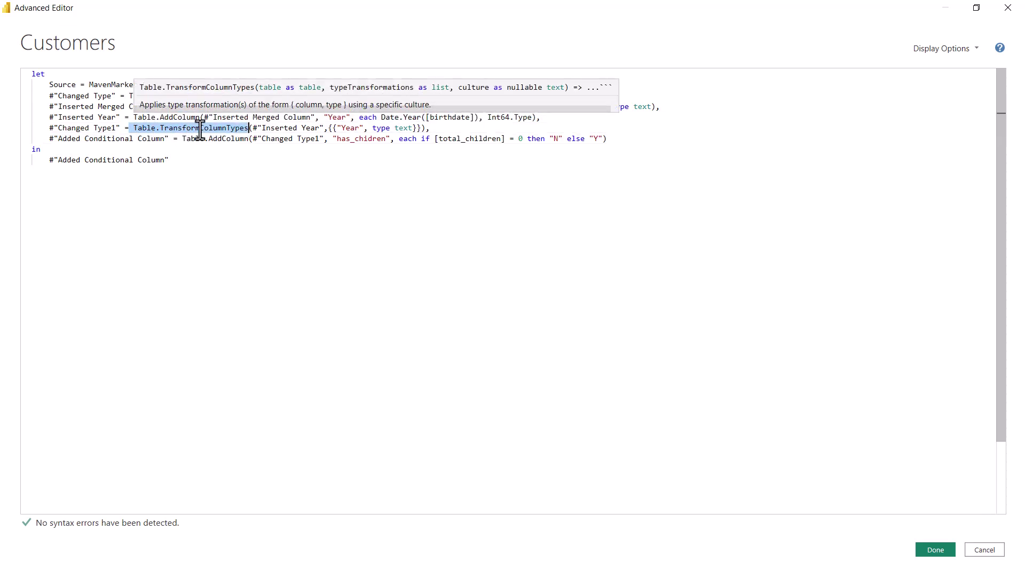
click(200, 128)
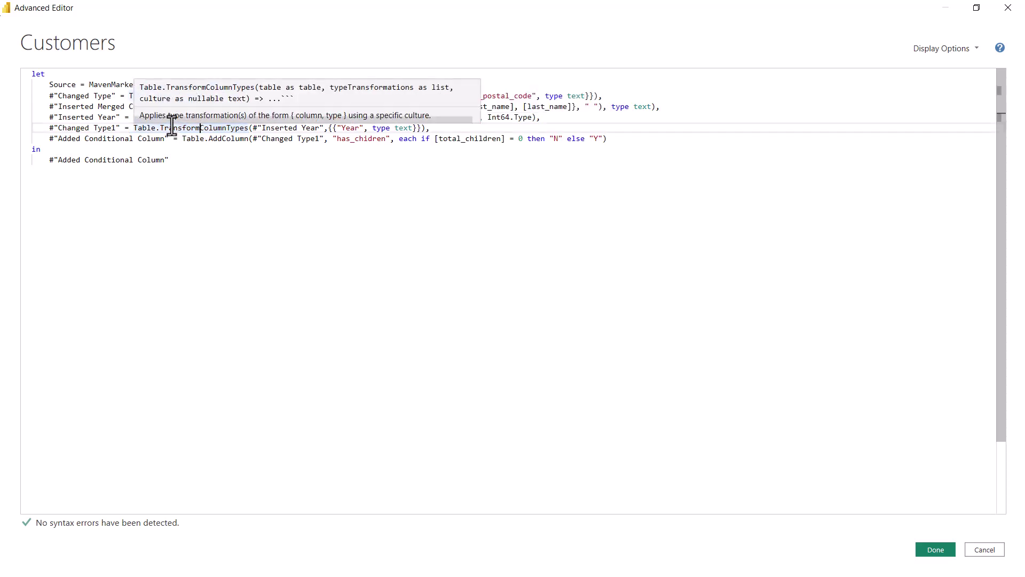
click(985, 550)
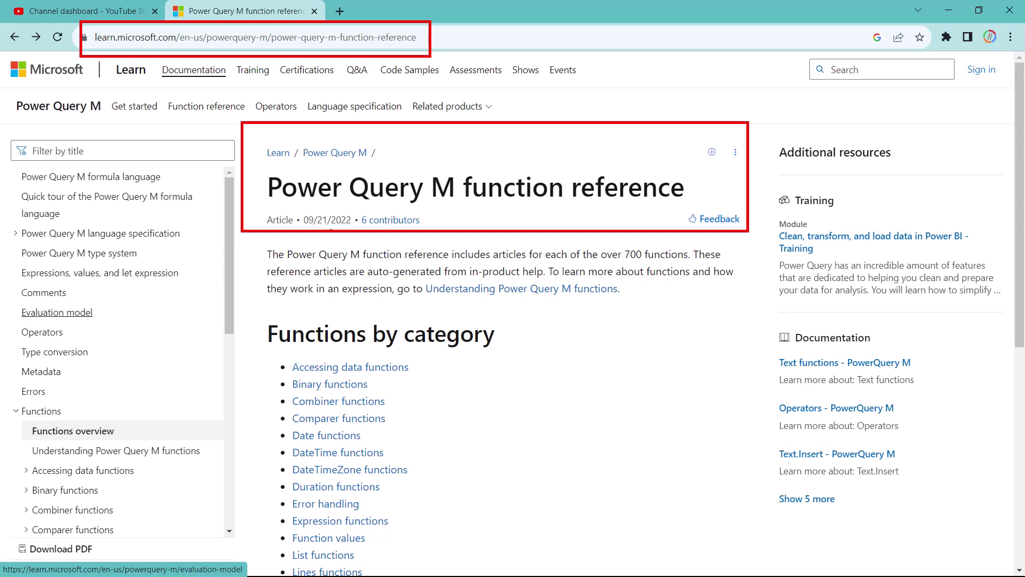
Highlight a passage on the Microsoft Learn Power Query M function reference page
drag(626, 262, 685, 259)
scroll(419, 279, down, 2)
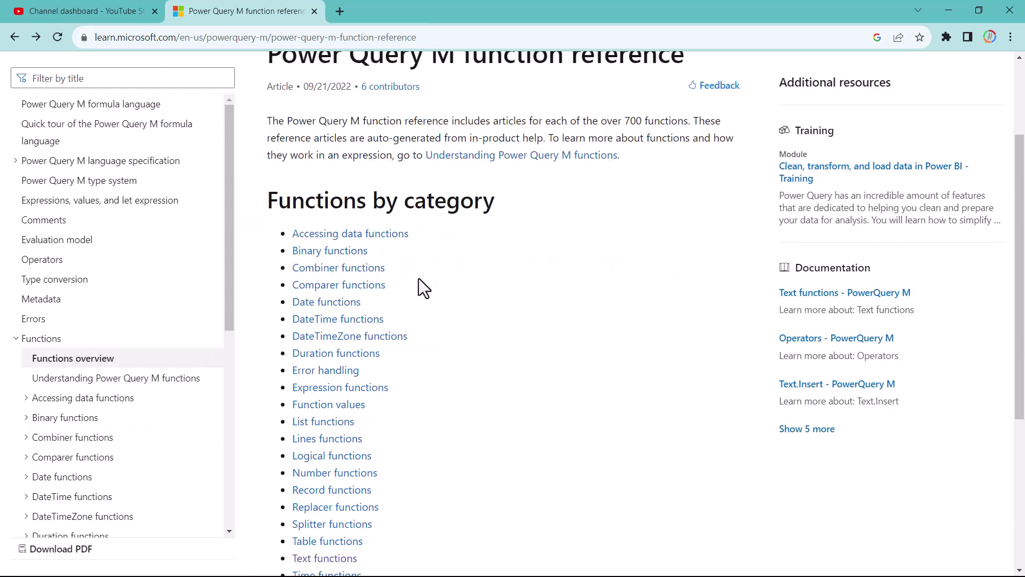
scroll(424, 269, down, 1)
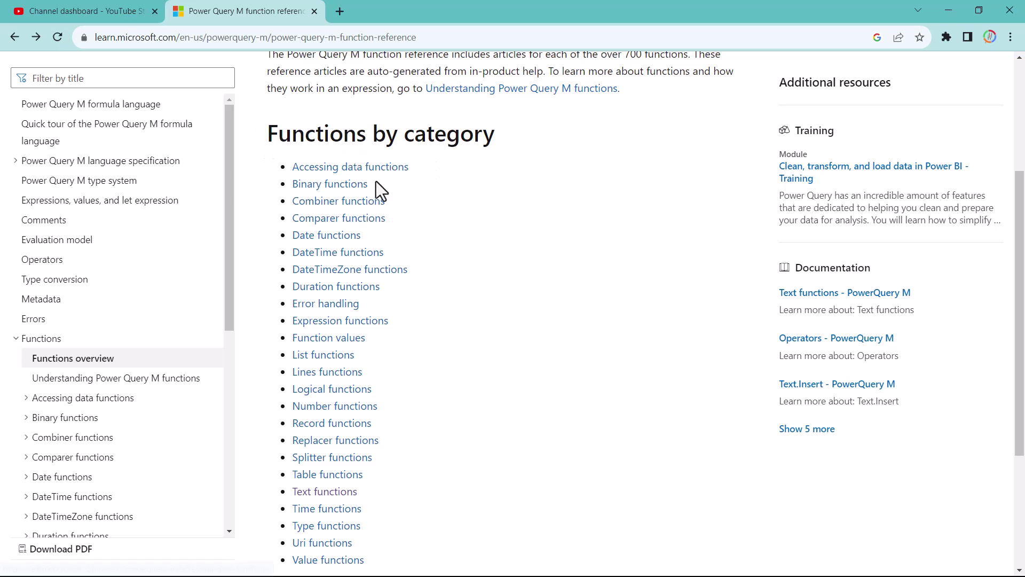
scroll(431, 210, down, 1)
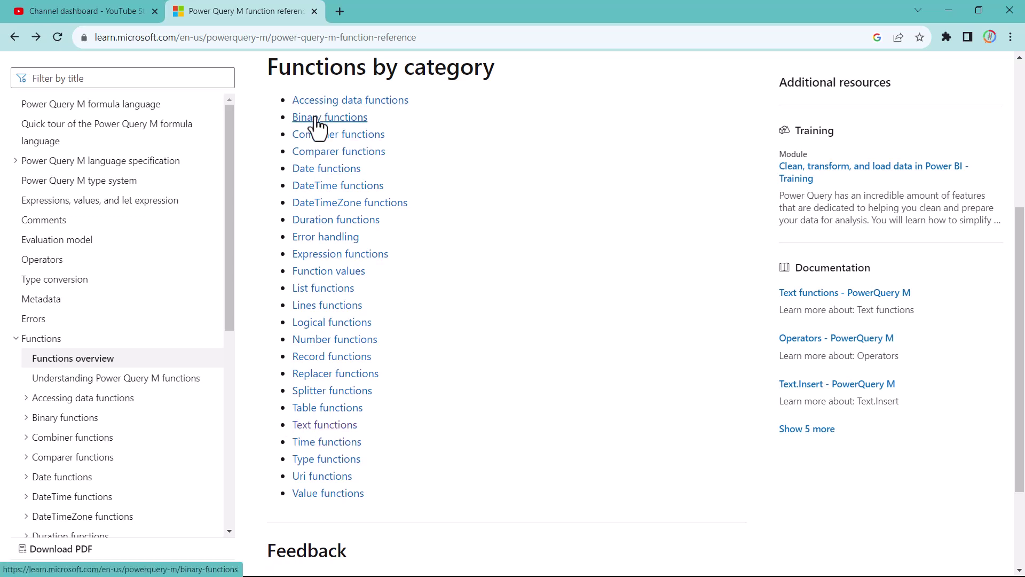
Go to the Text functions article and then the Text.Split reference page
click(317, 429)
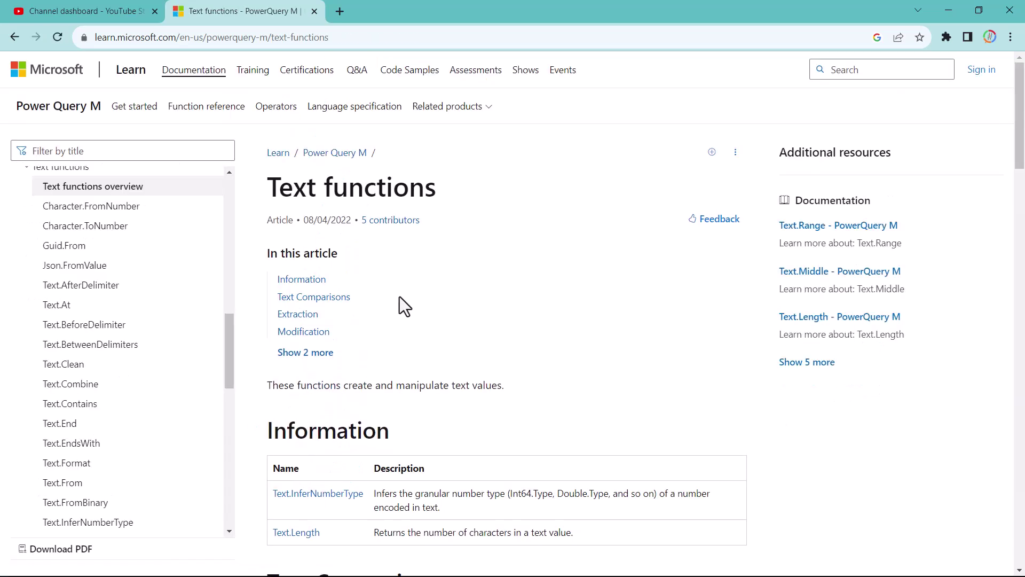
scroll(399, 297, down, 2)
scroll(400, 297, down, 1)
scroll(399, 297, down, 1)
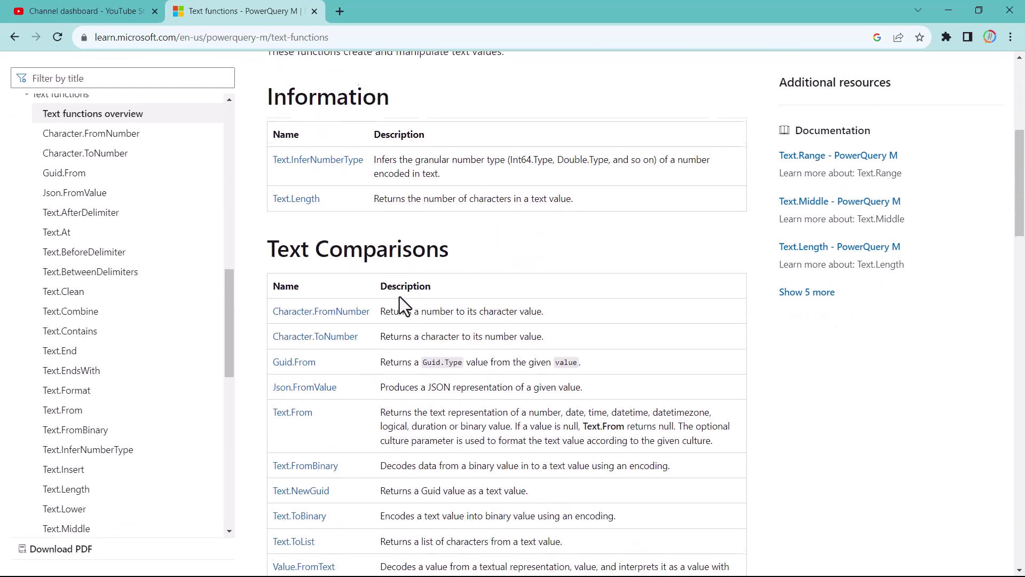
scroll(399, 296, down, 1)
scroll(399, 296, down, 1)
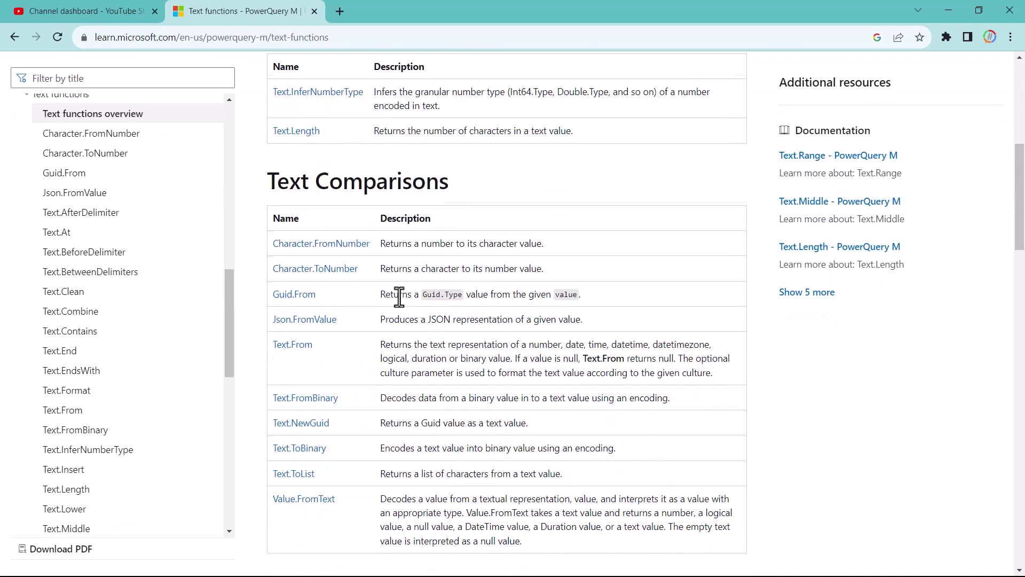
scroll(400, 297, down, 1)
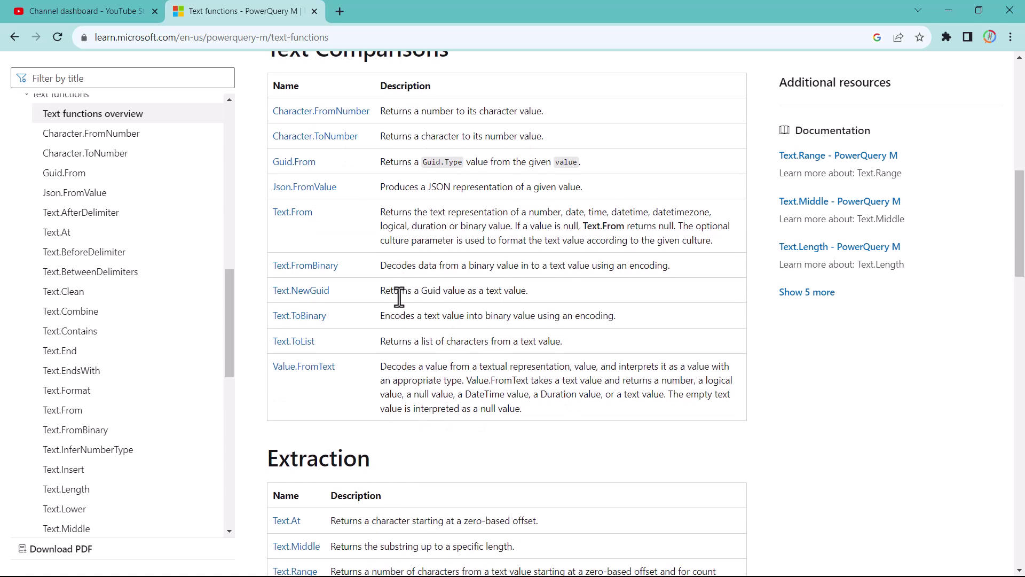
scroll(400, 296, down, 1)
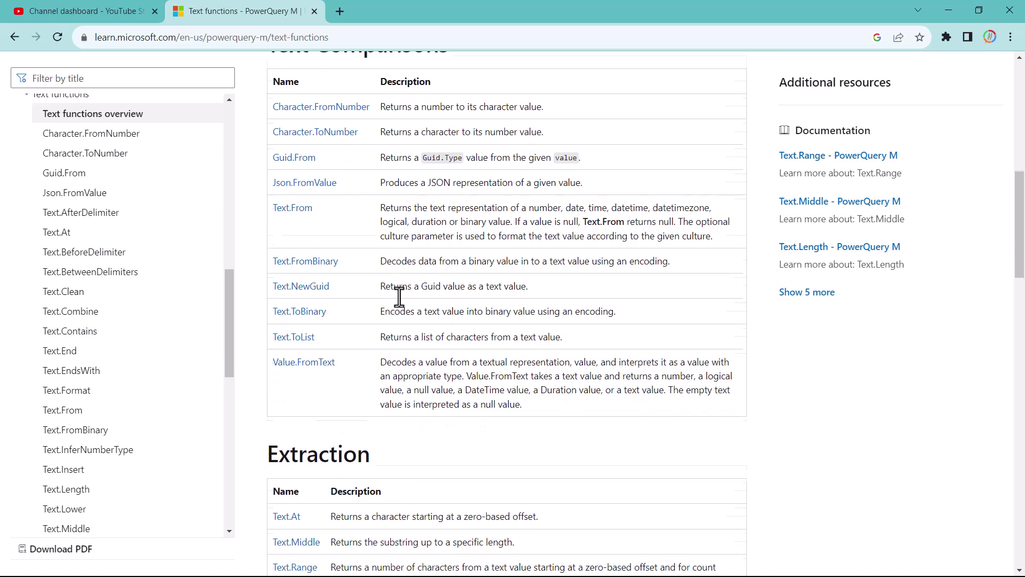
scroll(399, 296, down, 1)
scroll(400, 297, down, 2)
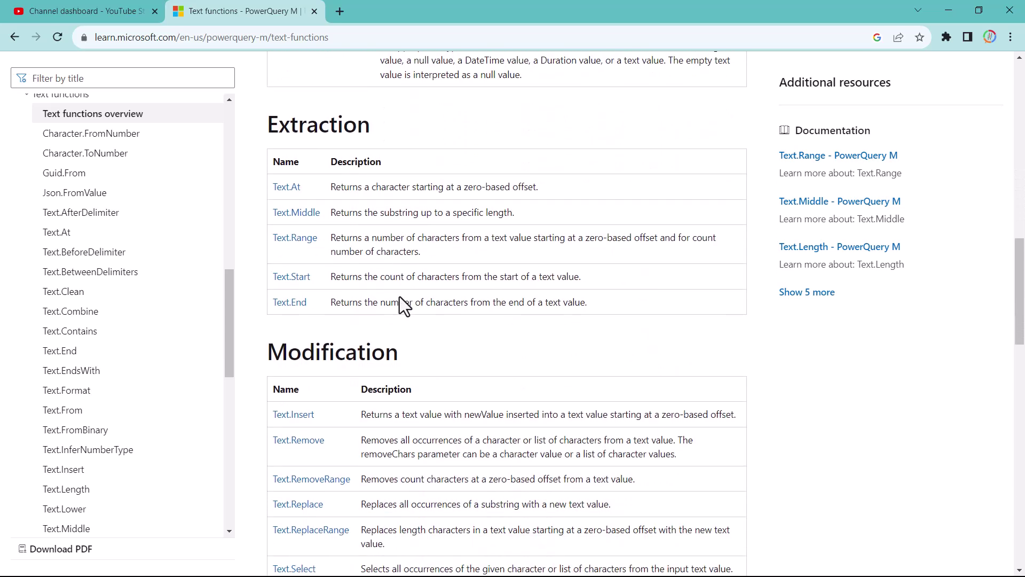
scroll(399, 297, down, 2)
scroll(400, 297, down, 1)
scroll(400, 296, down, 2)
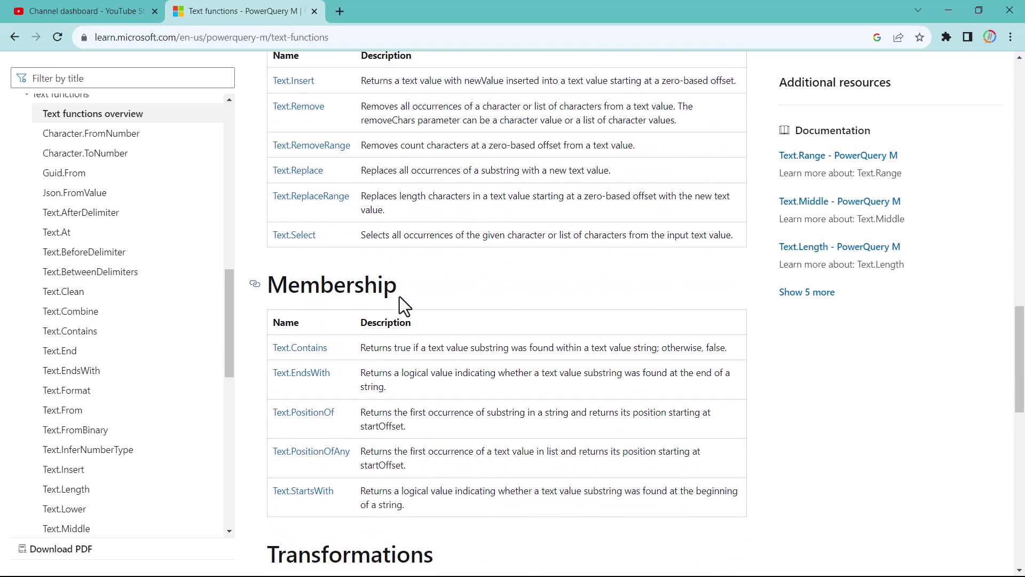
scroll(400, 297, down, 2)
scroll(400, 305, down, 2)
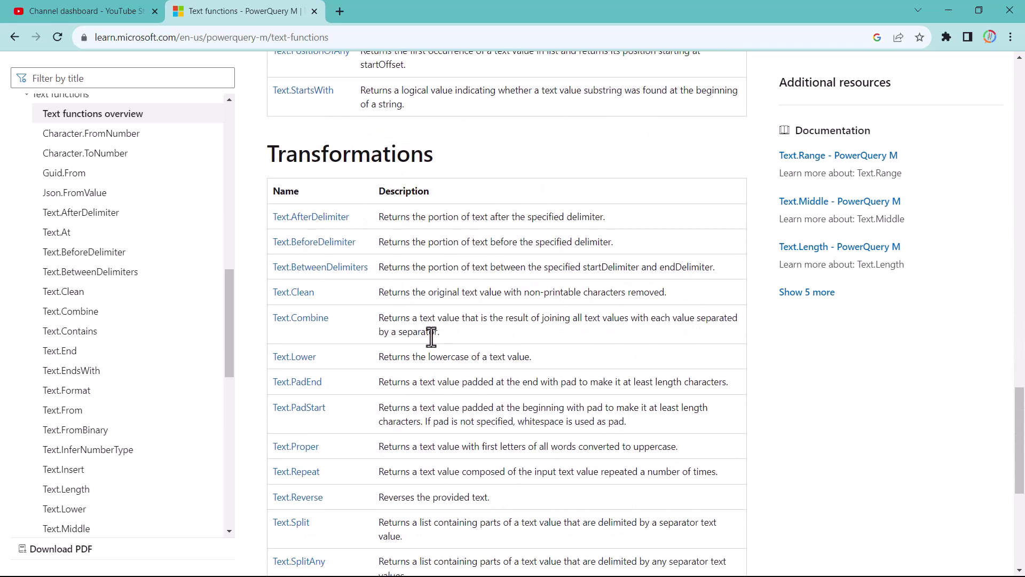
scroll(437, 342, down, 2)
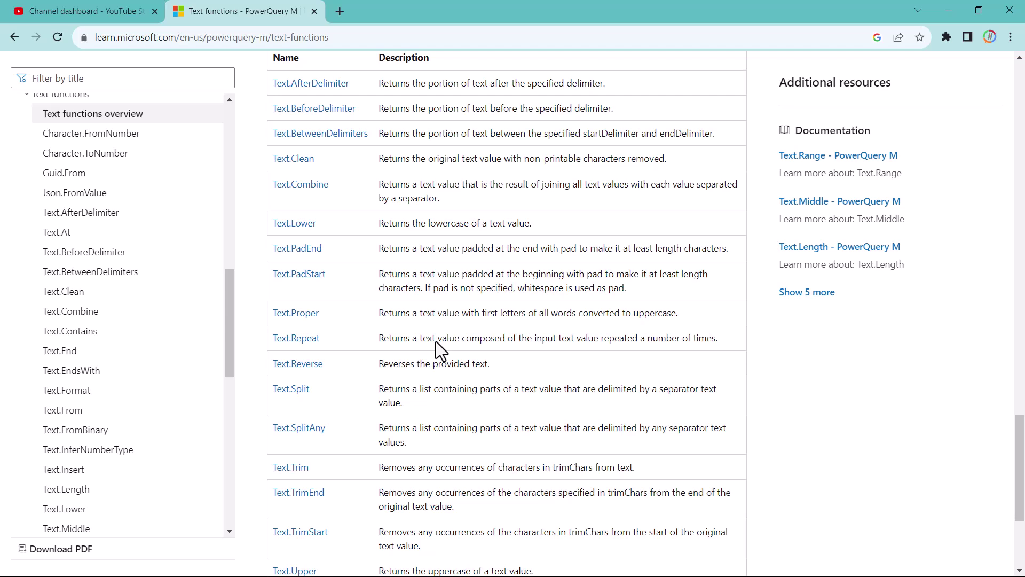
scroll(435, 342, down, 2)
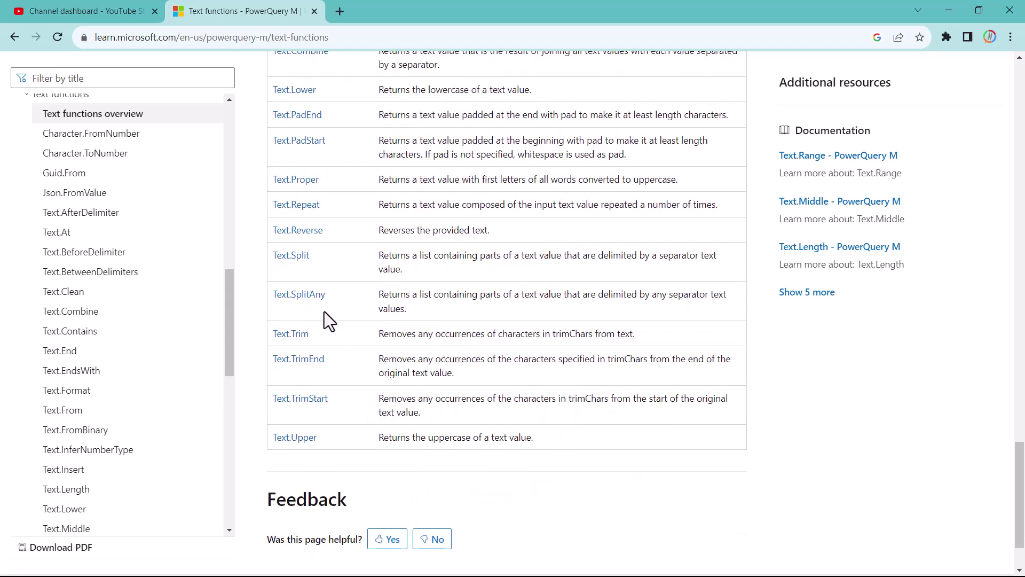
click(292, 258)
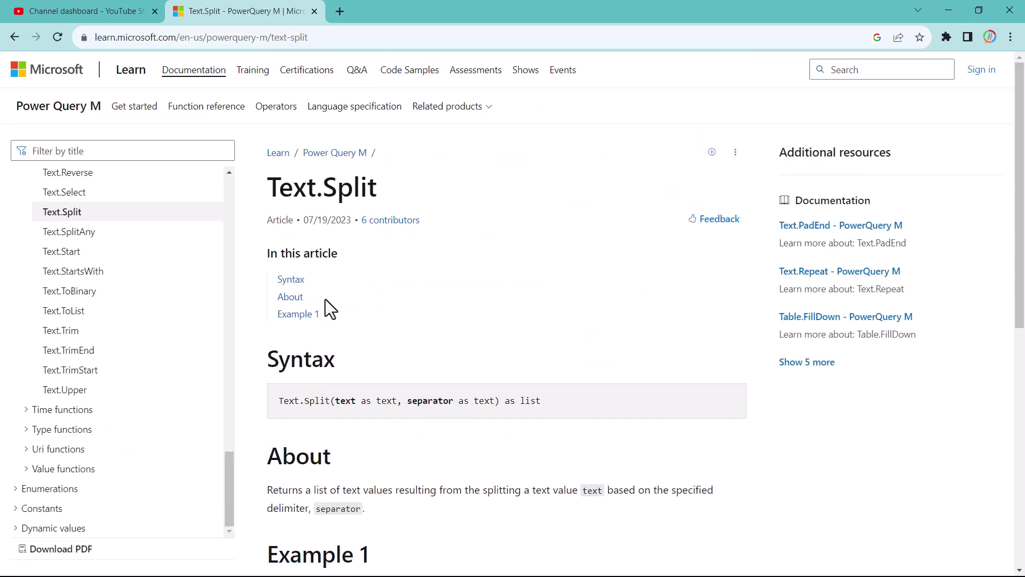
scroll(345, 343, down, 1)
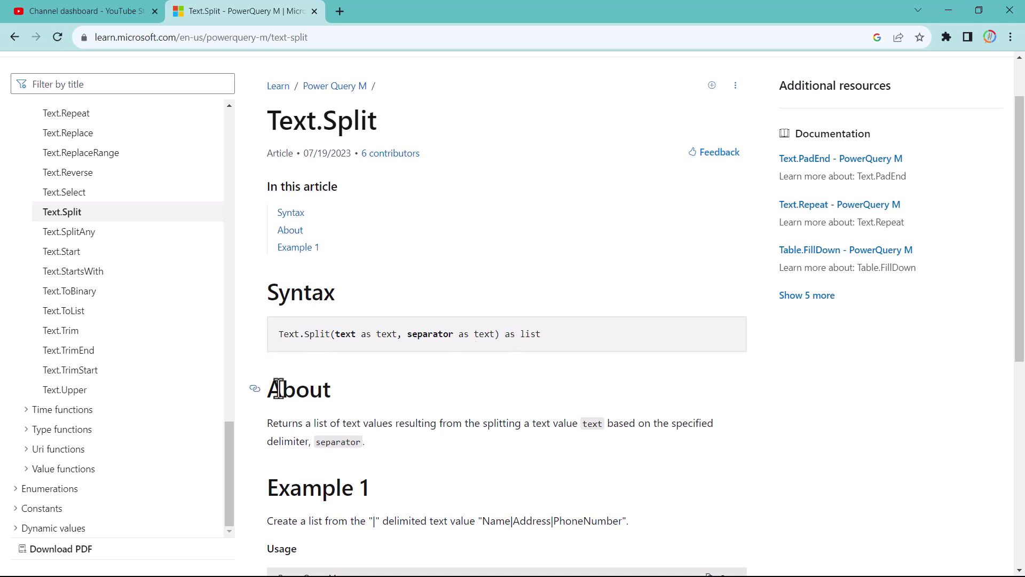
scroll(278, 388, down, 1)
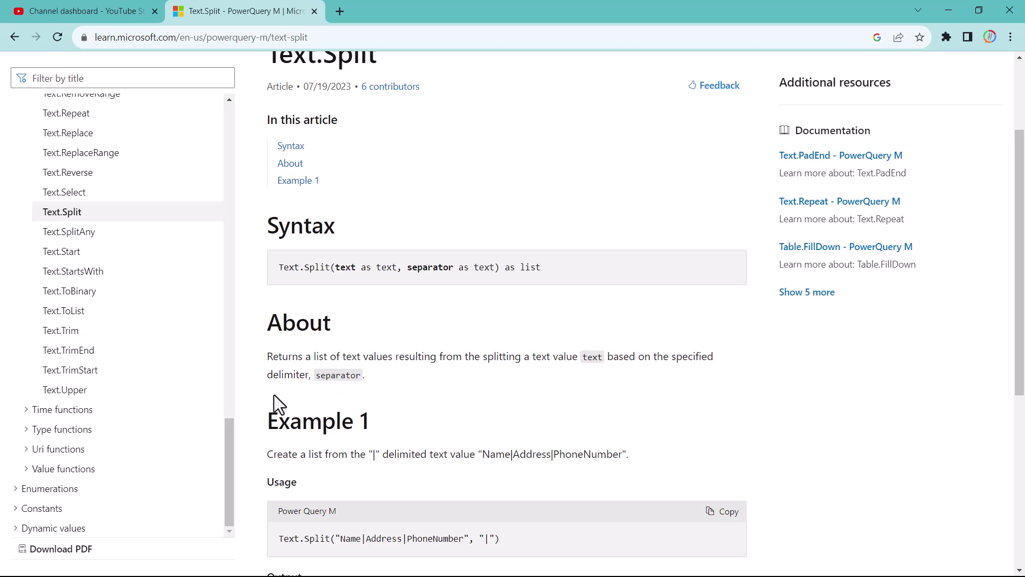
scroll(435, 386, down, 1)
scroll(390, 389, down, 2)
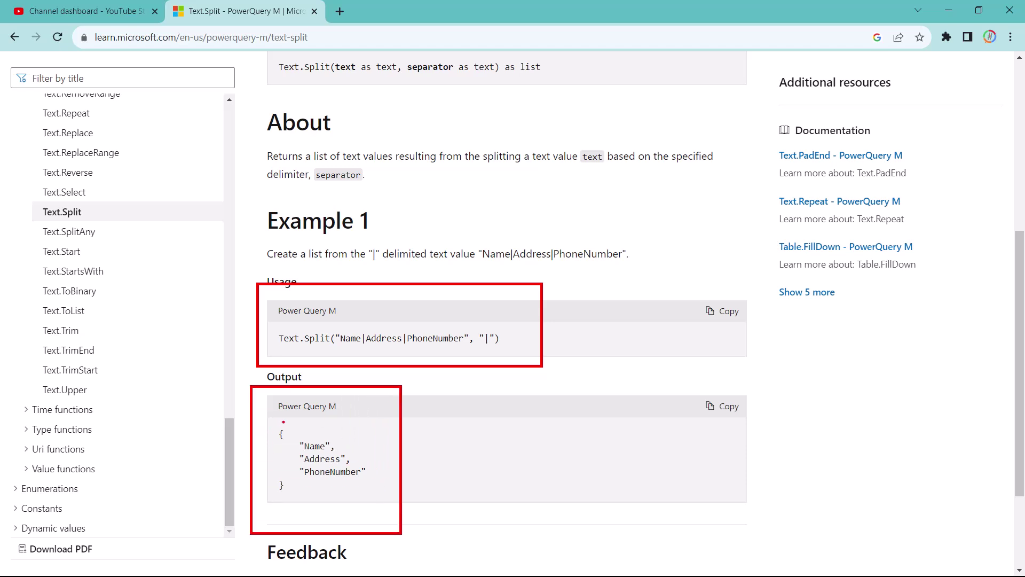
mouse_move(282, 422)
mouse_down()
mouse_move(274, 443)
mouse_move(285, 451)
mouse_move(288, 424)
mouse_up()
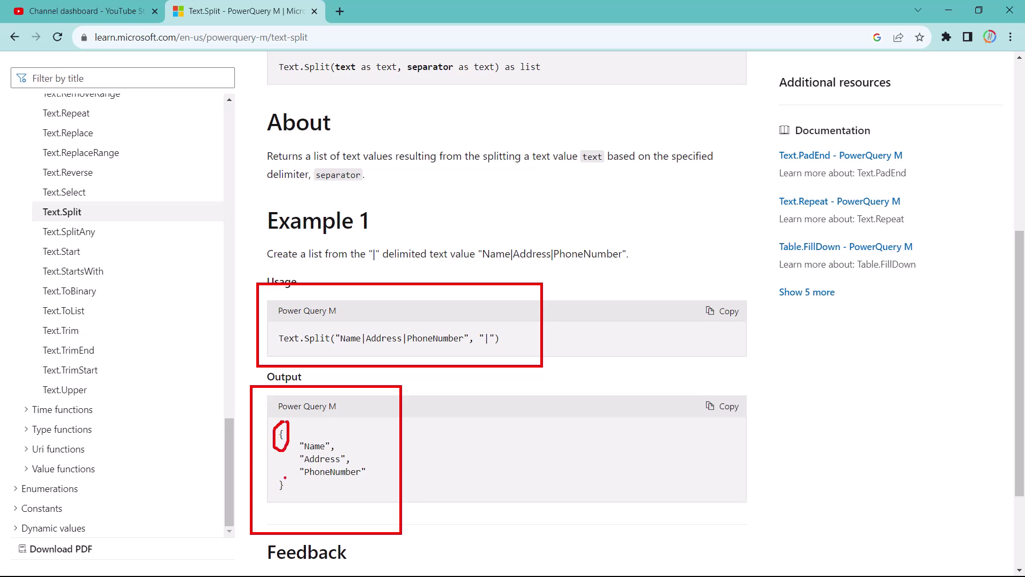